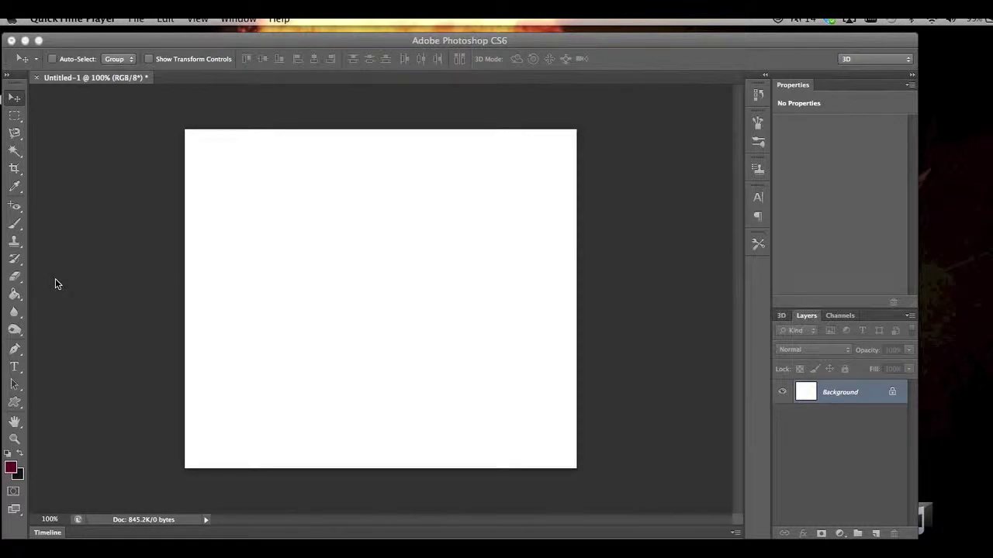
Type 'learnEDU' in dark red 72 pt Onyx near the canvas's upper left
click(15, 369)
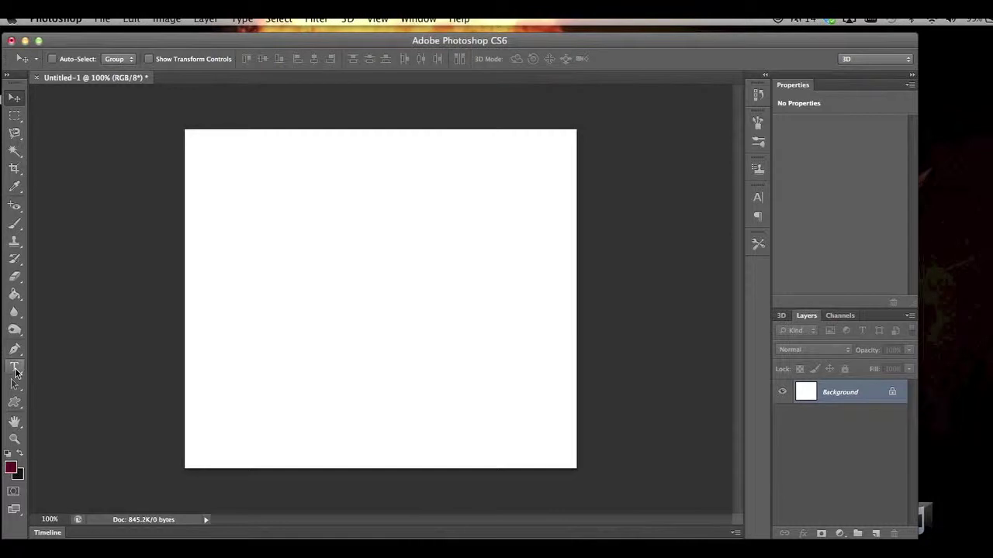
click(15, 369)
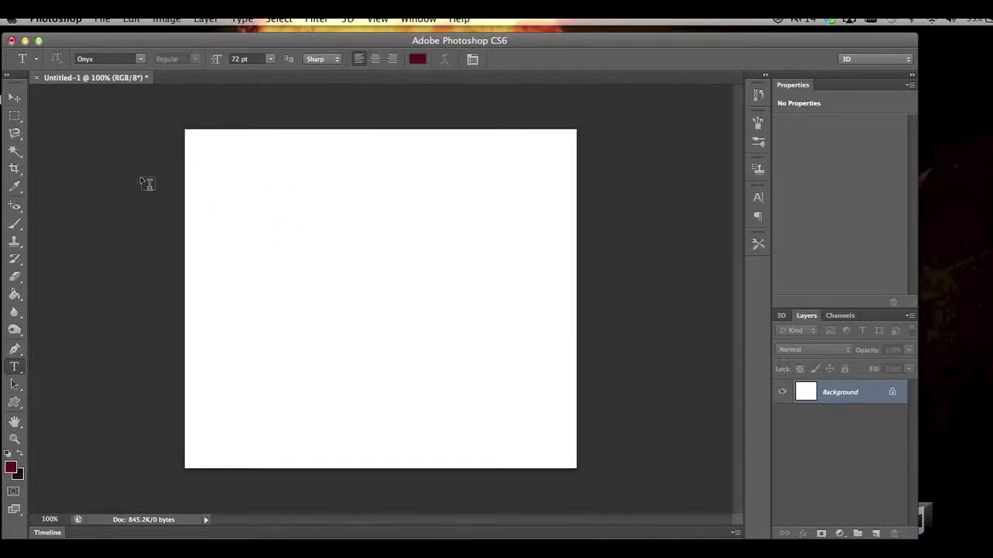
click(261, 237)
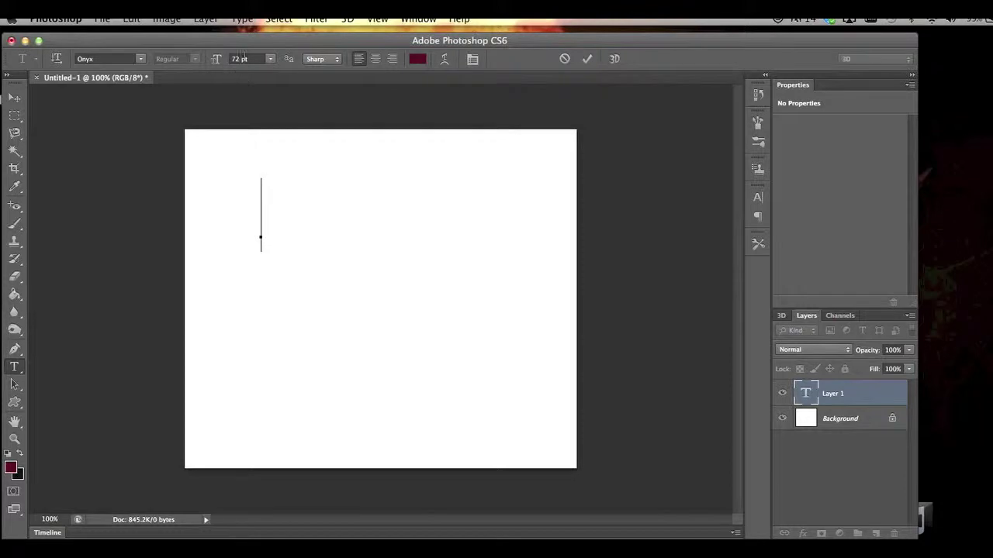
text(l)
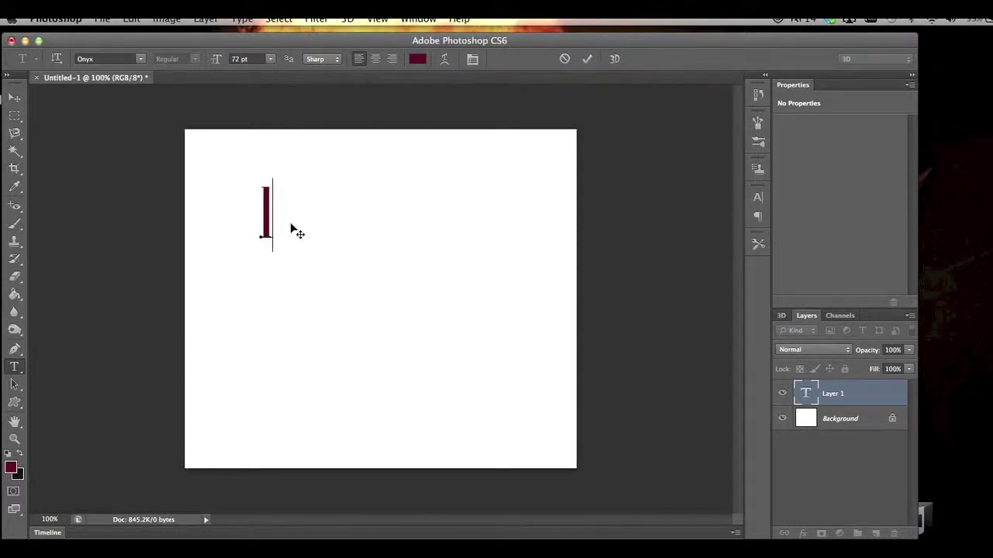
text(earnEDU)
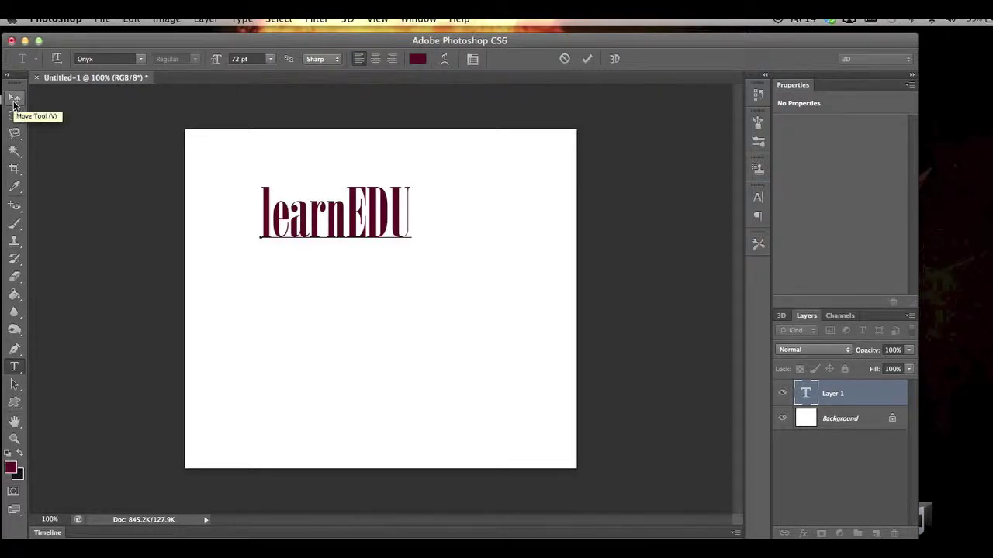
Nudge the learnEDU text right, then align it horizontally centred with the Background layer
click(14, 103)
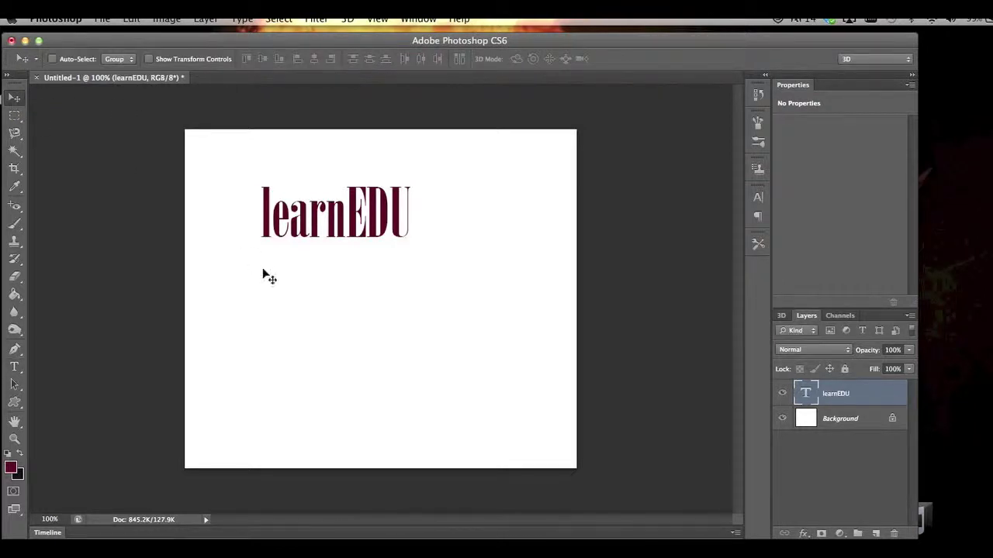
drag(347, 238, 383, 238)
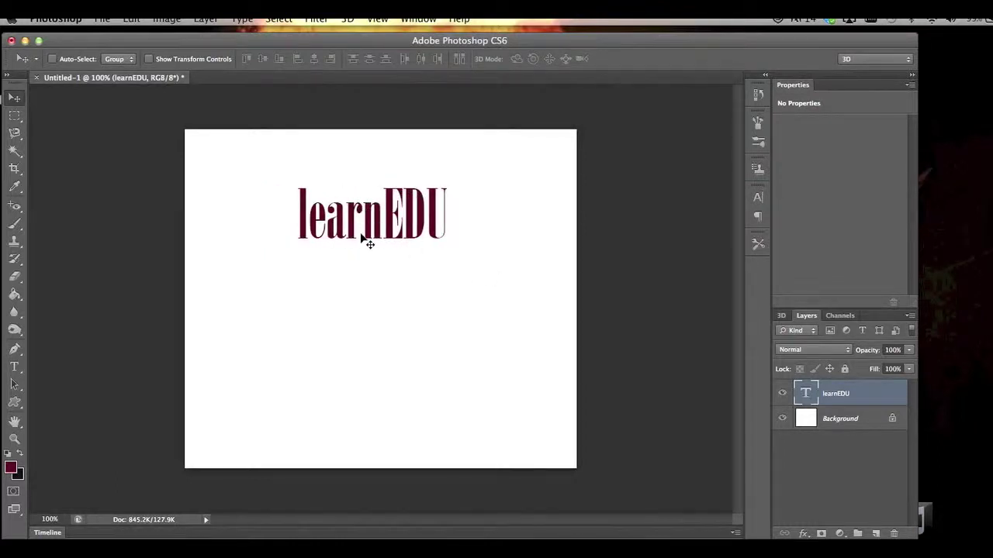
shift+click(810, 420)
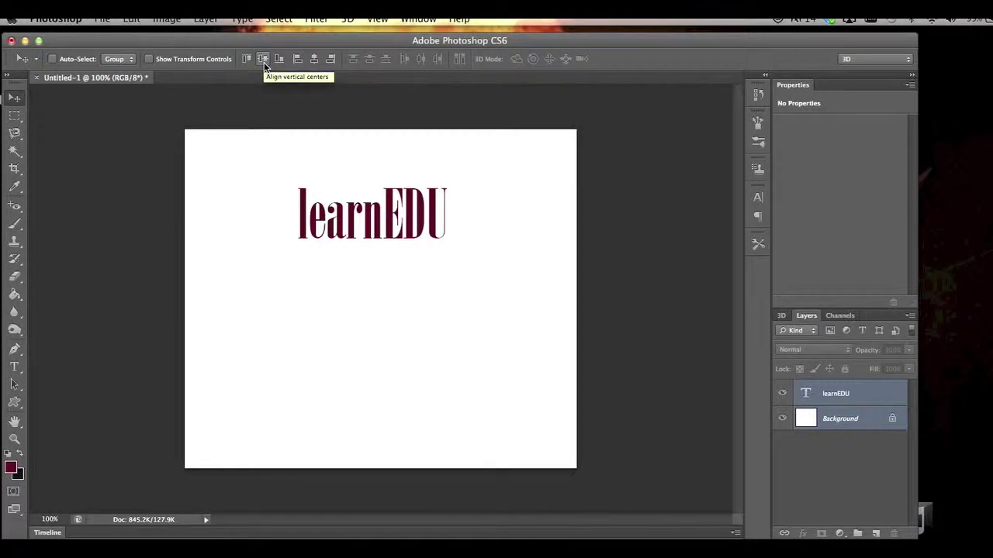
click(315, 61)
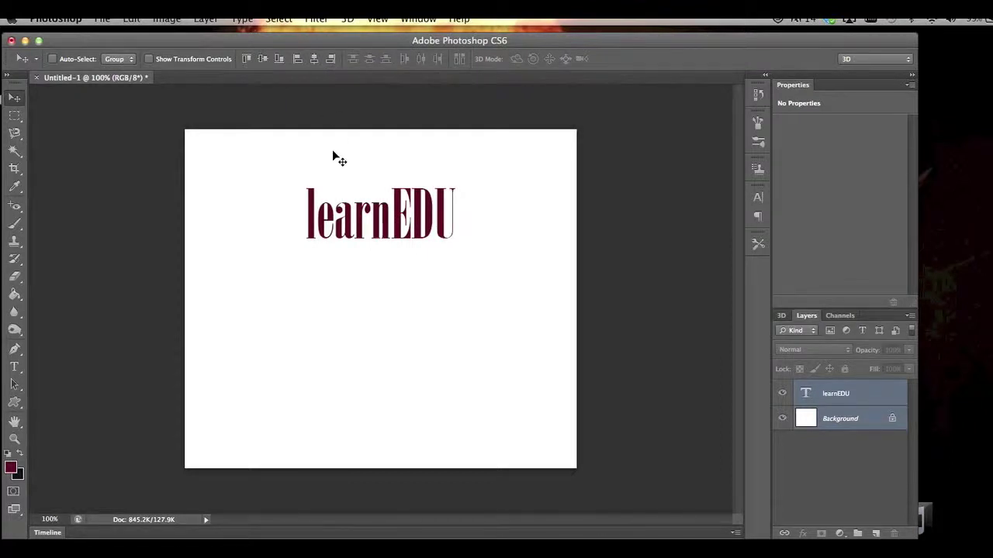
Duplicate the learnEDU layer to create 'learnEDU copy'
click(857, 394)
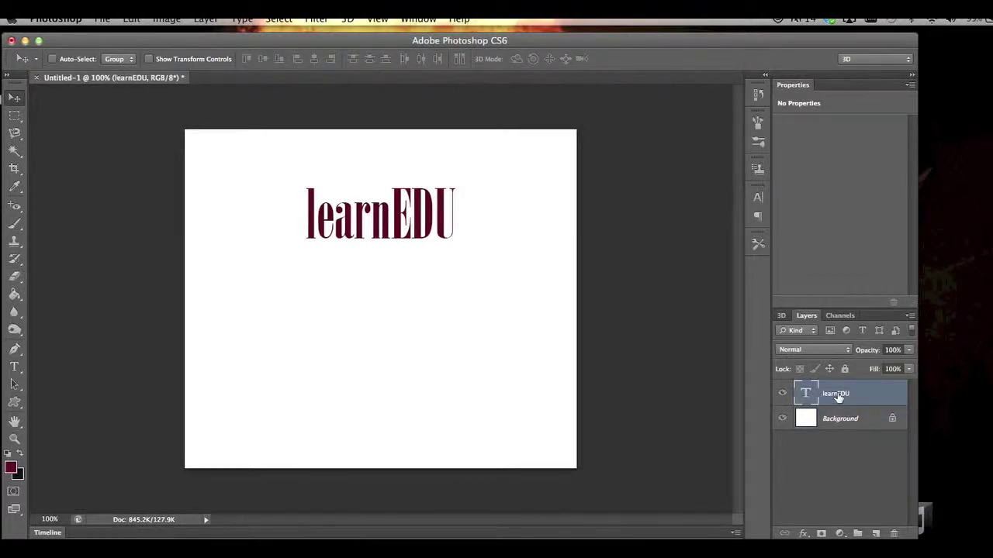
right_click(836, 396)
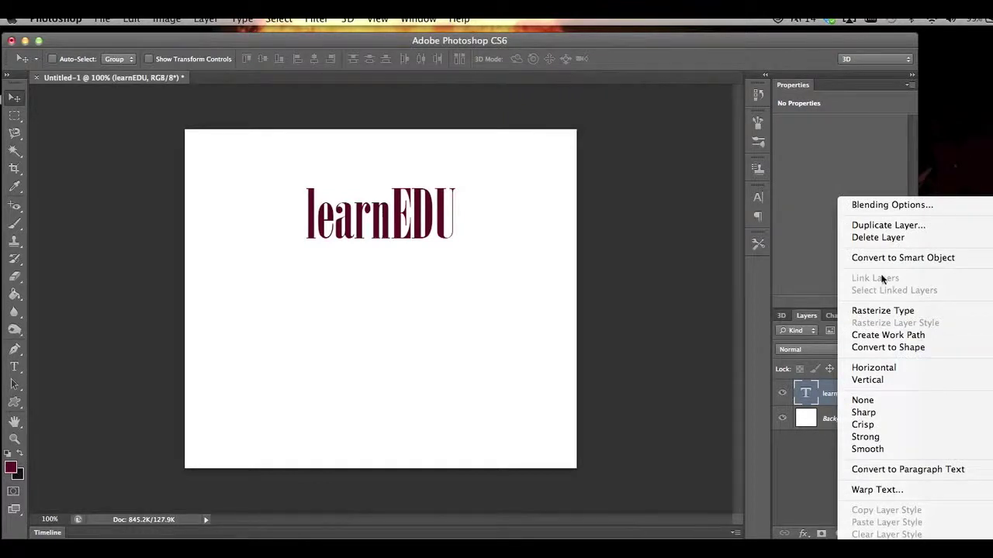
click(880, 228)
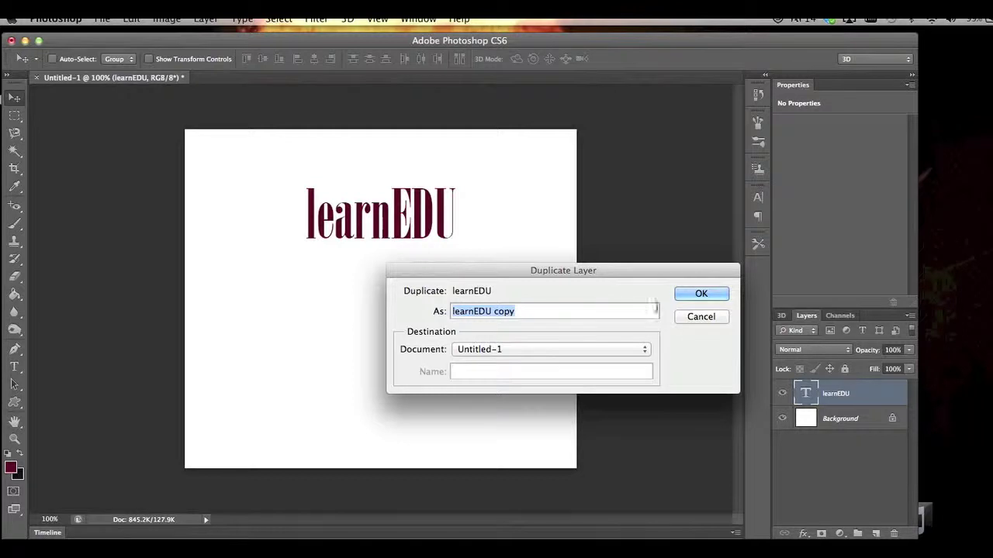
click(689, 295)
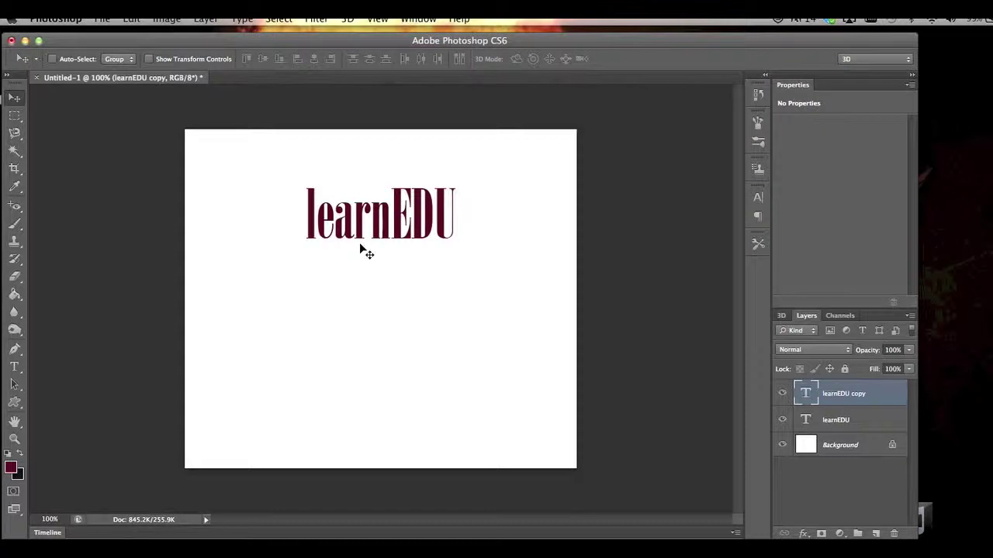
Flip the learnEDU copy vertically just below the original word and stack its layer beneath learnEDU
key(ctrl+t)
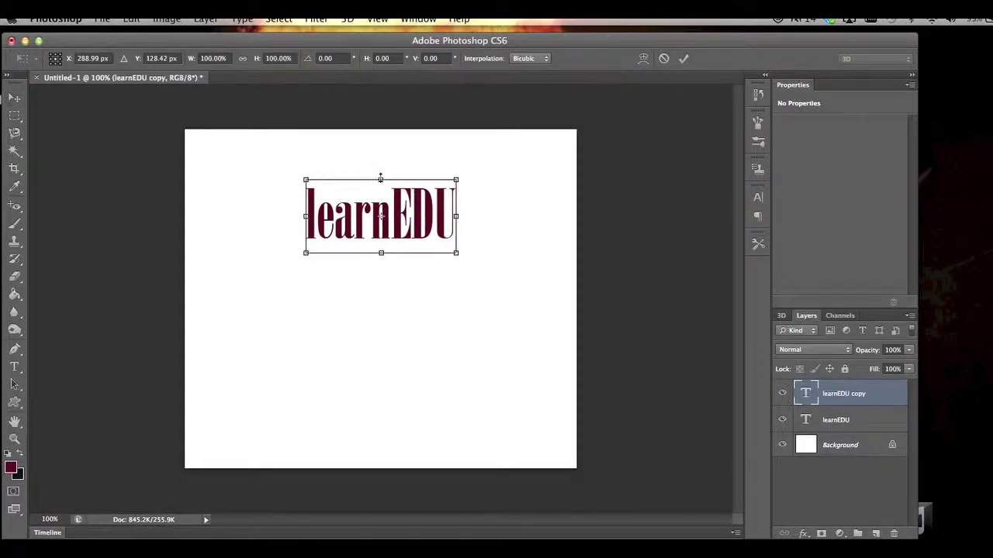
drag(380, 178, 373, 321)
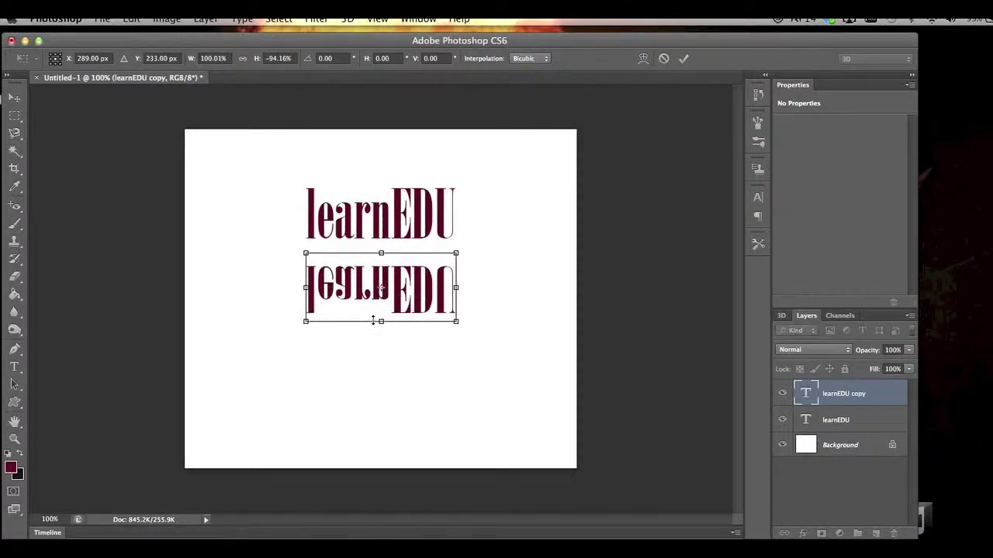
drag(388, 279, 385, 247)
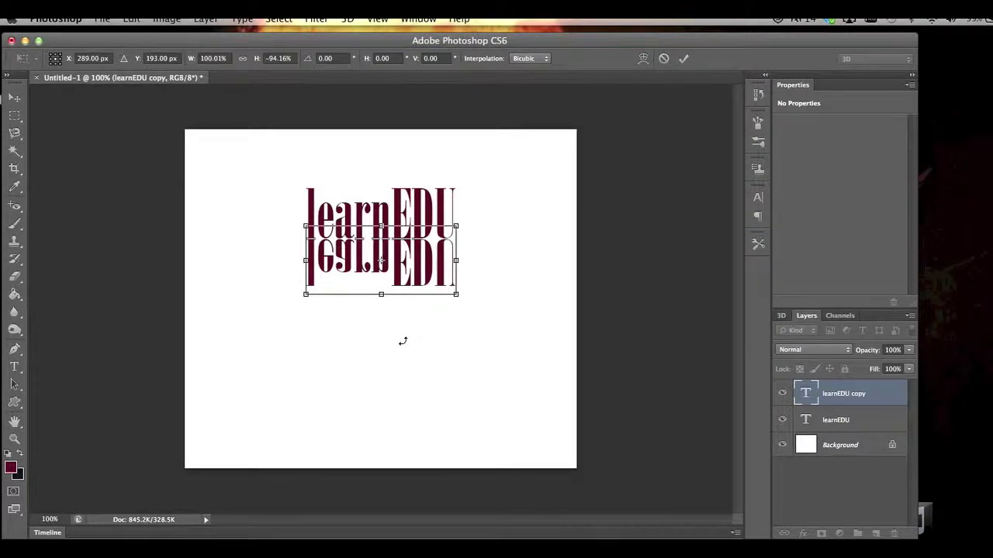
key(Return)
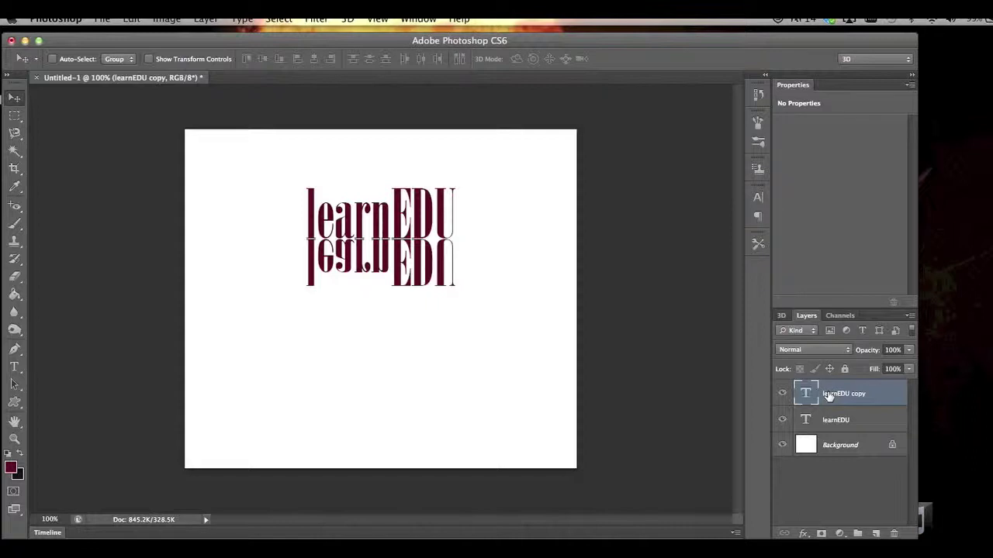
drag(829, 396, 829, 427)
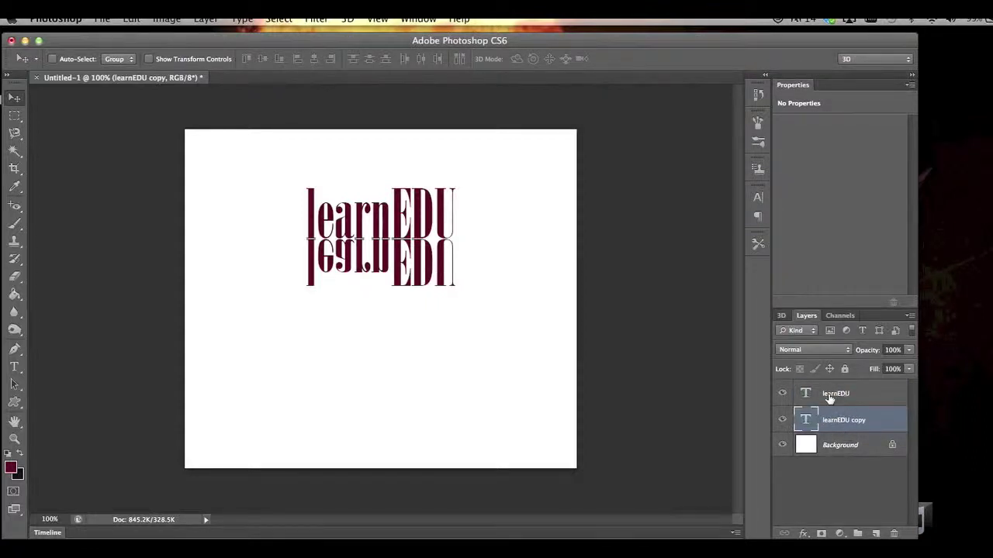
Rasterize the learnEDU copy and apply a 0.6 px Gaussian Blur to it
click(829, 397)
click(838, 422)
click(315, 19)
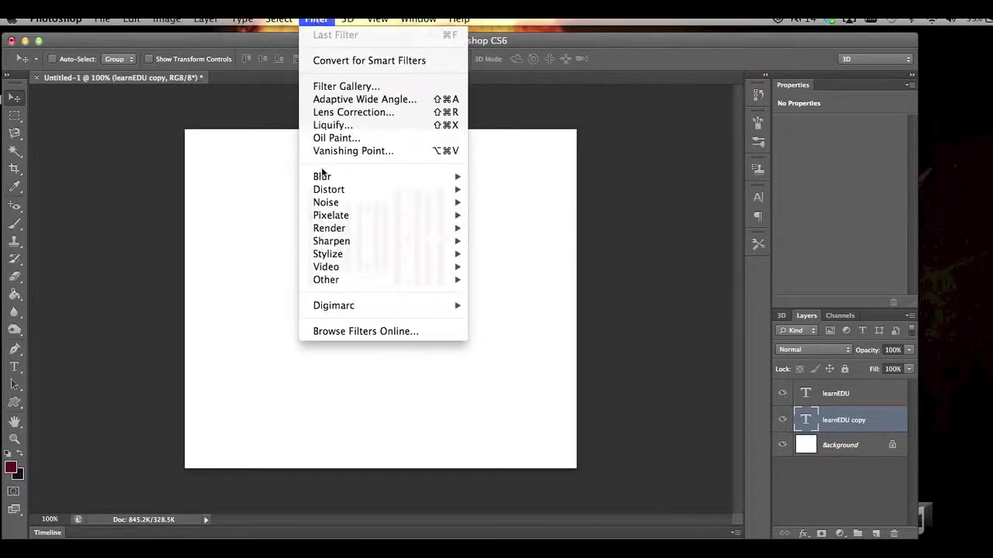
mouse_move(330, 177)
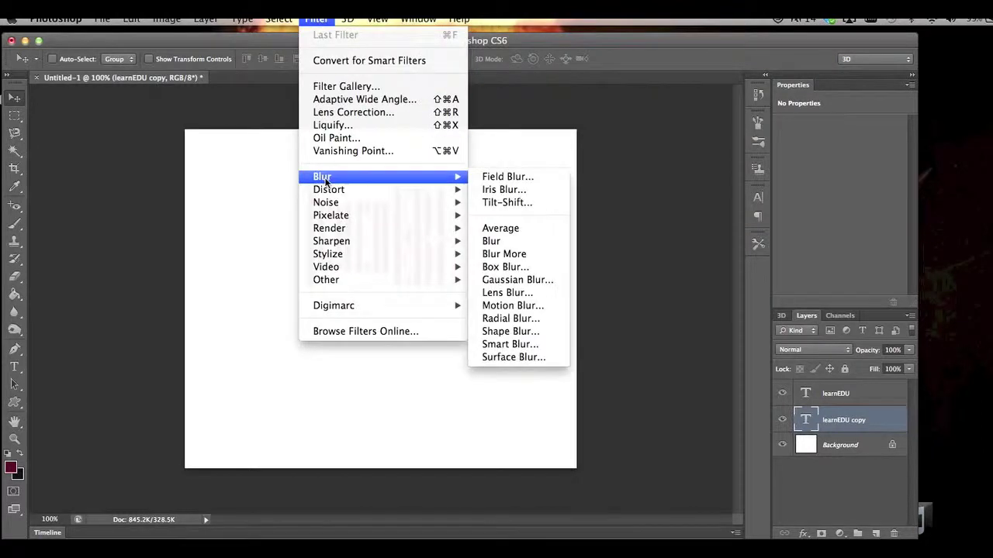
click(501, 282)
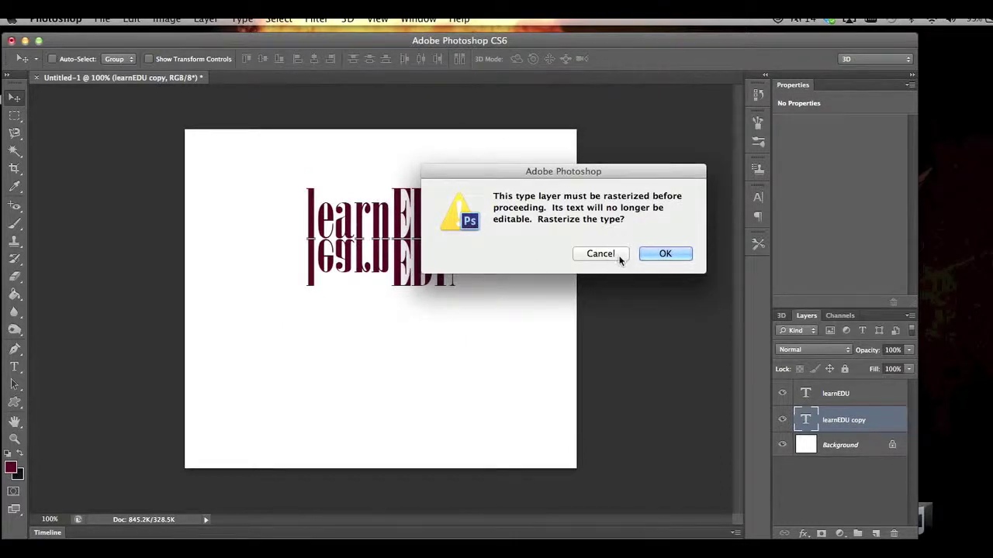
click(665, 254)
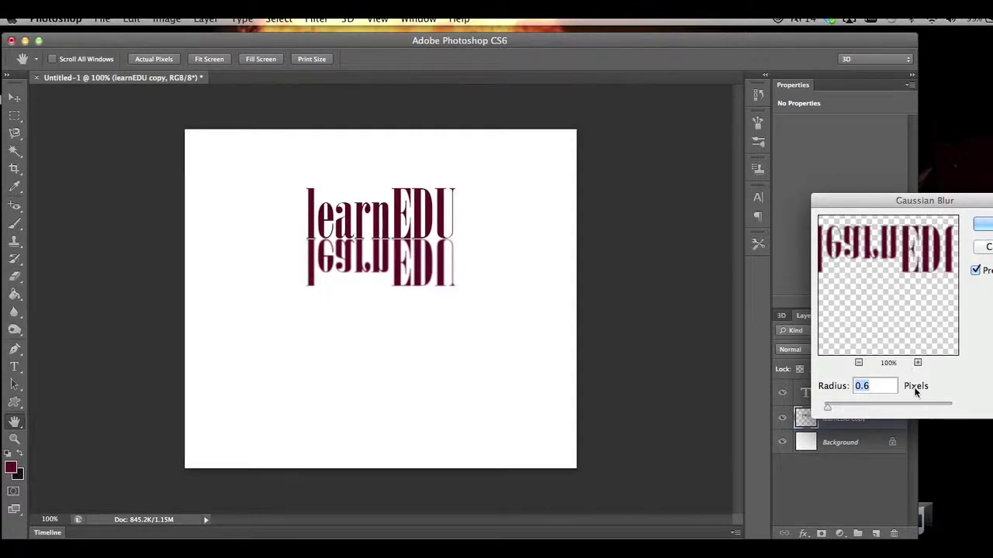
click(983, 224)
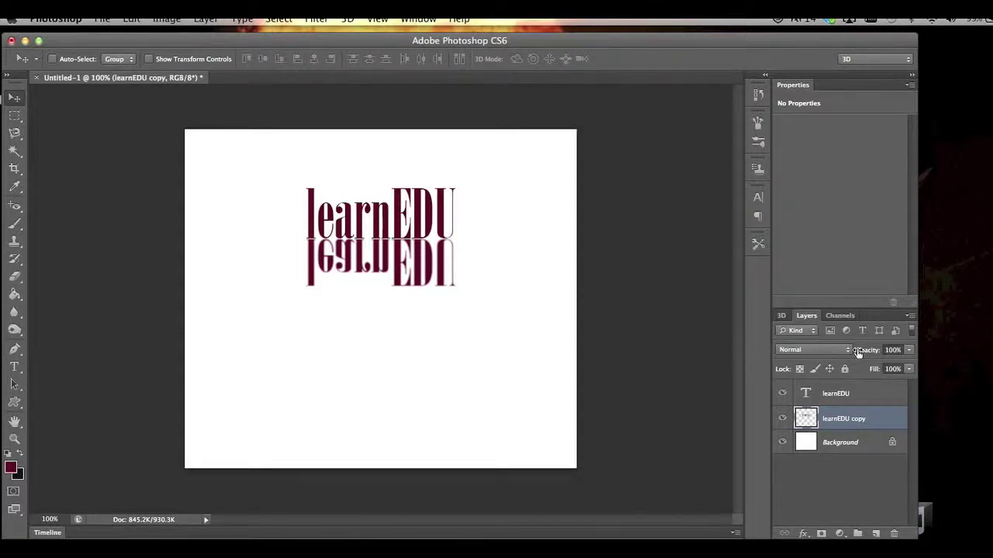
Set the learnEDU copy layer's opacity to 84%
click(892, 350)
click(908, 350)
drag(906, 364, 898, 360)
Lower the learnEDU copy layer's fill to 83%, then deselect all layers
click(904, 392)
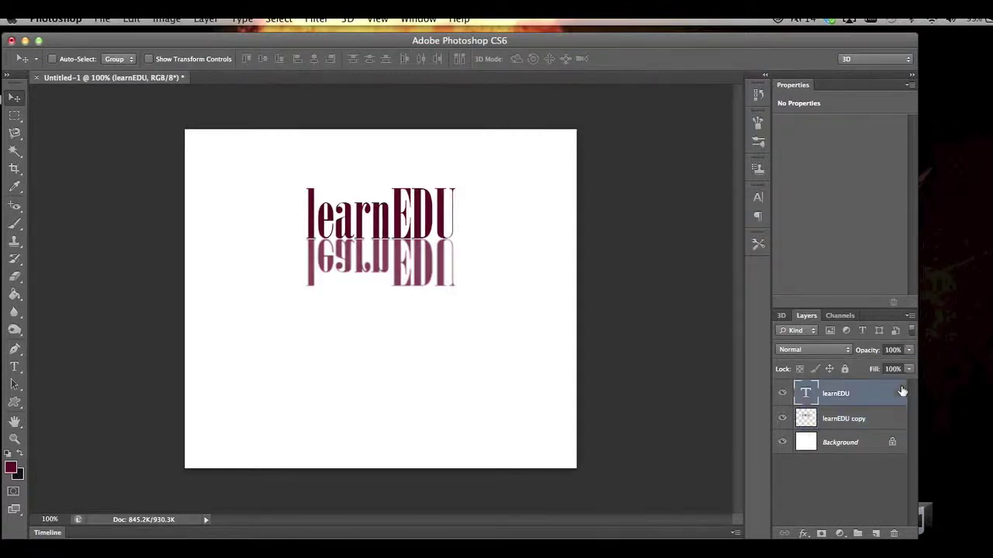
click(875, 425)
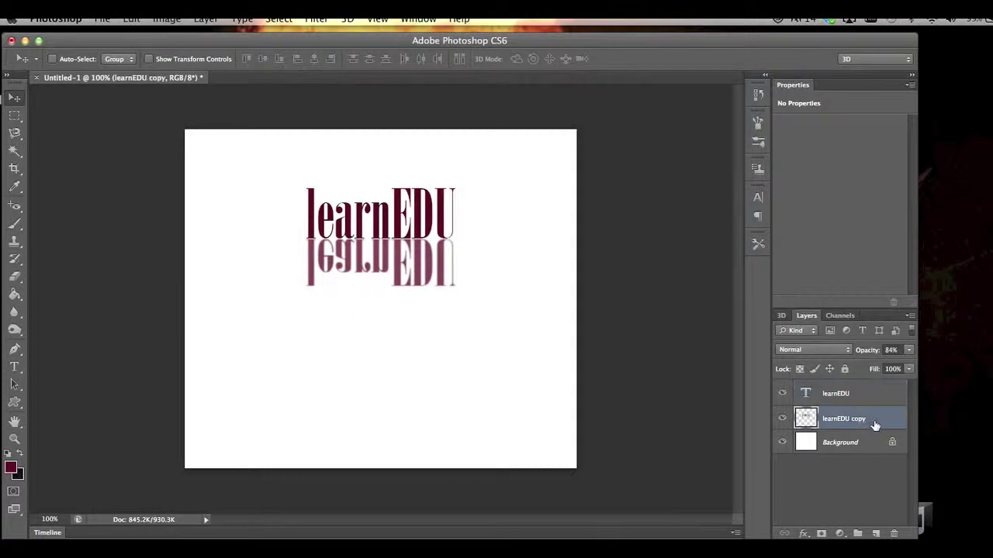
click(908, 370)
drag(906, 375, 899, 385)
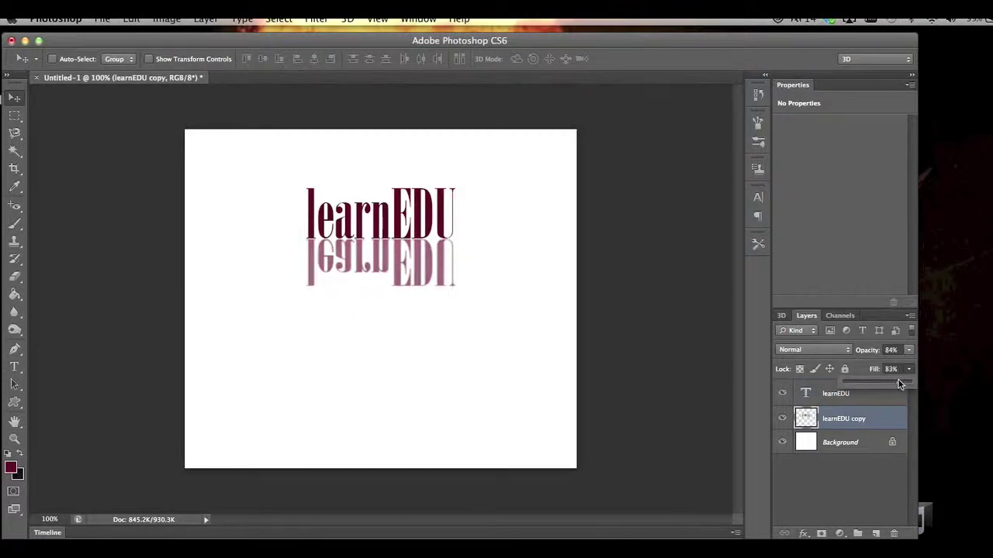
click(862, 466)
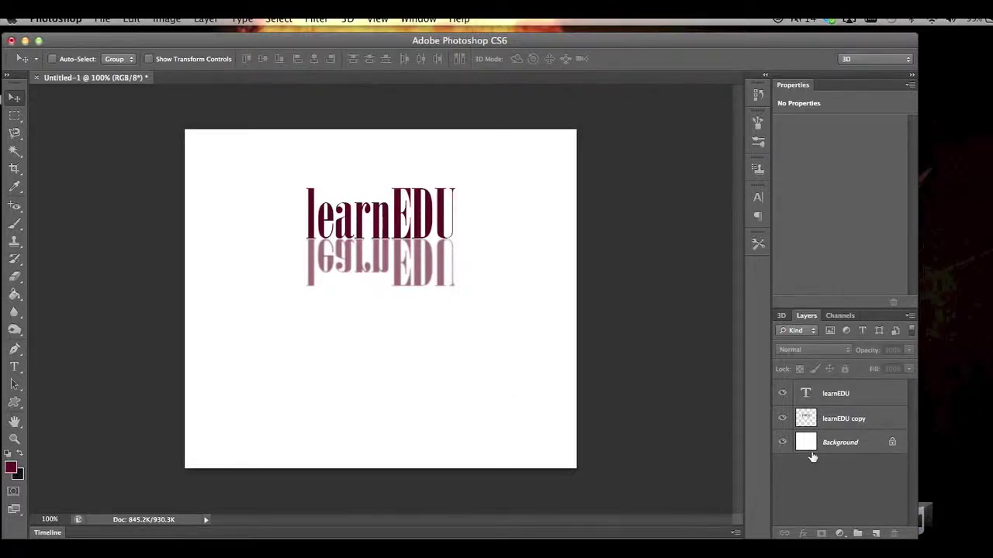
Create Layer 1 beneath learnEDU, select the Gradient Tool, and set foreground colour to crimson 71132d
click(874, 535)
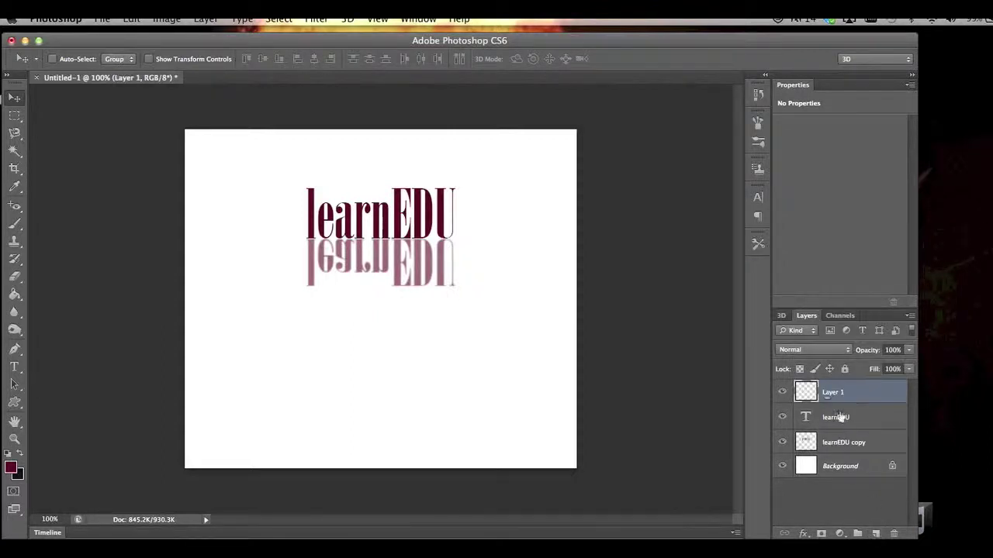
drag(824, 392, 823, 427)
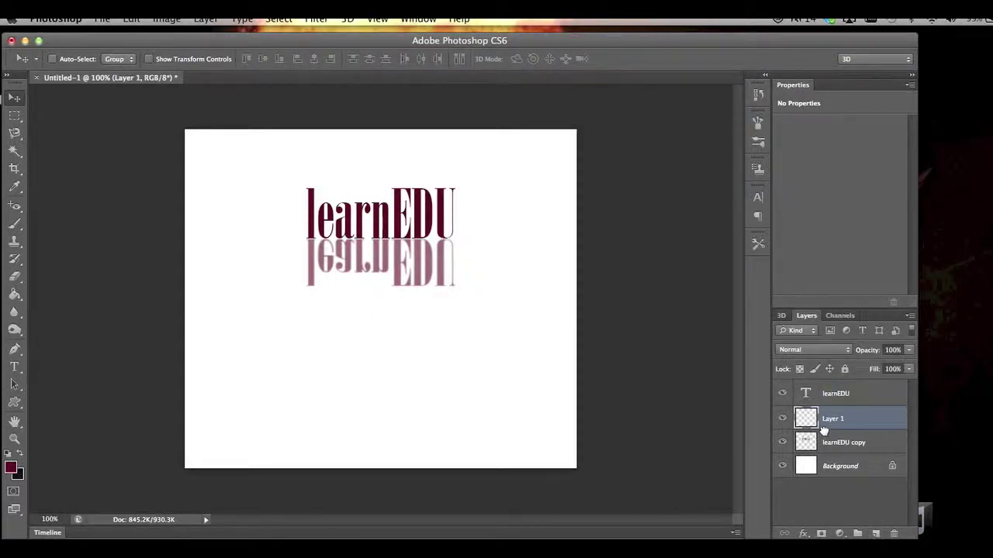
click(14, 295)
click(54, 291)
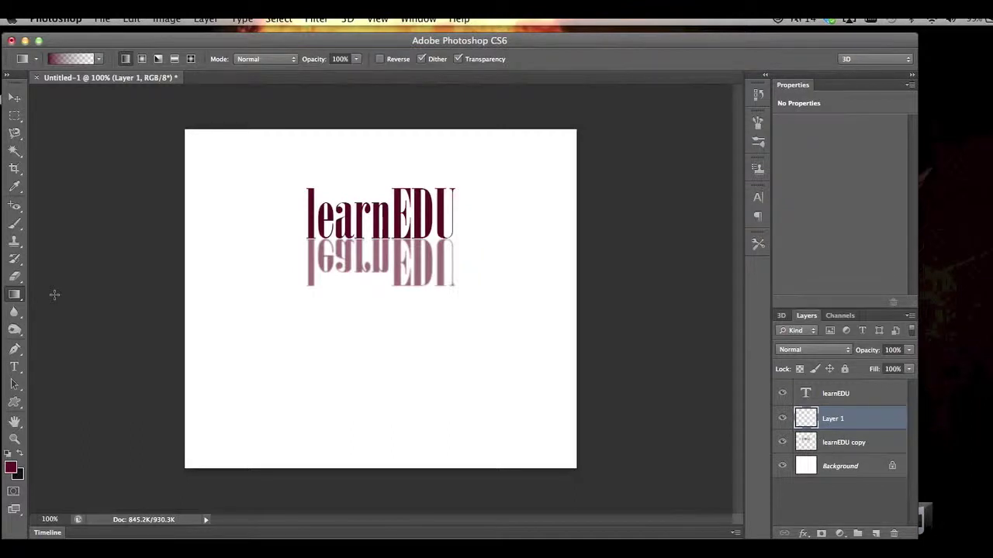
click(10, 468)
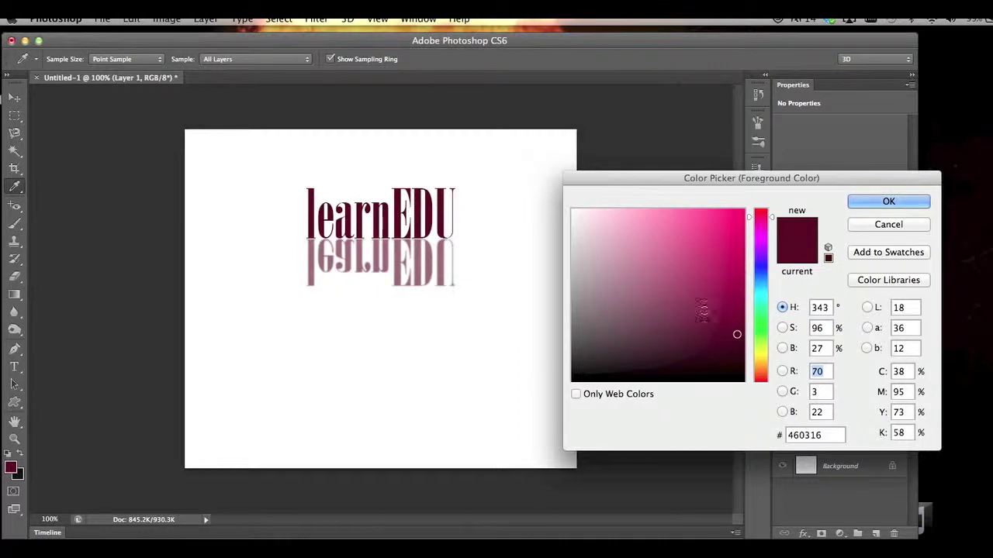
click(716, 305)
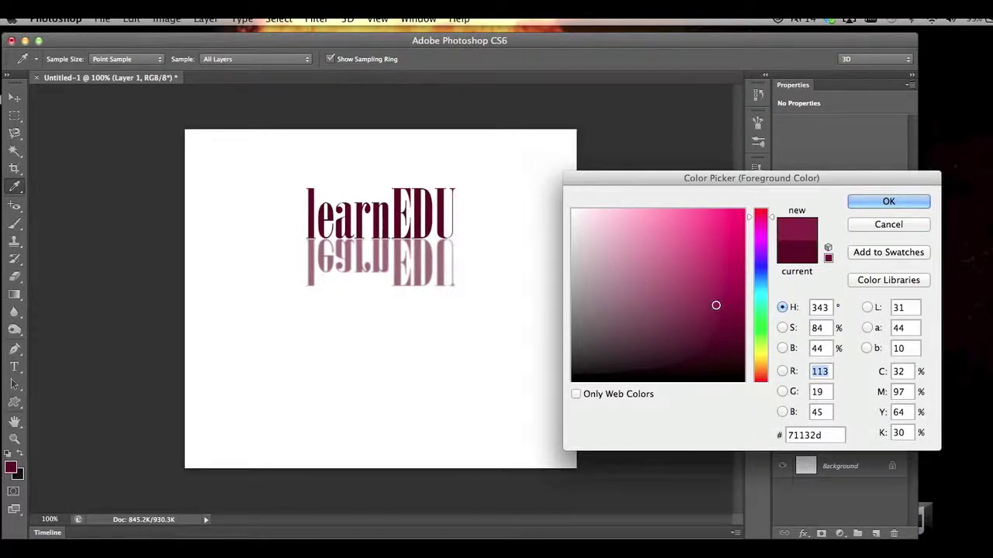
click(687, 297)
click(872, 204)
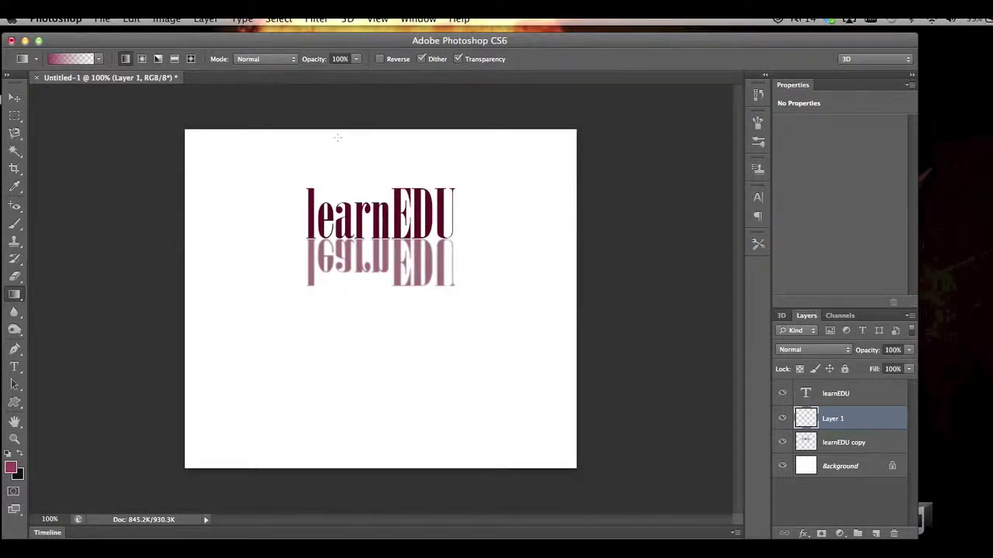
Draw a top-down crimson gradient on Layer 1, undoing trial attempts until it fades below the reflection
drag(216, 154, 514, 455)
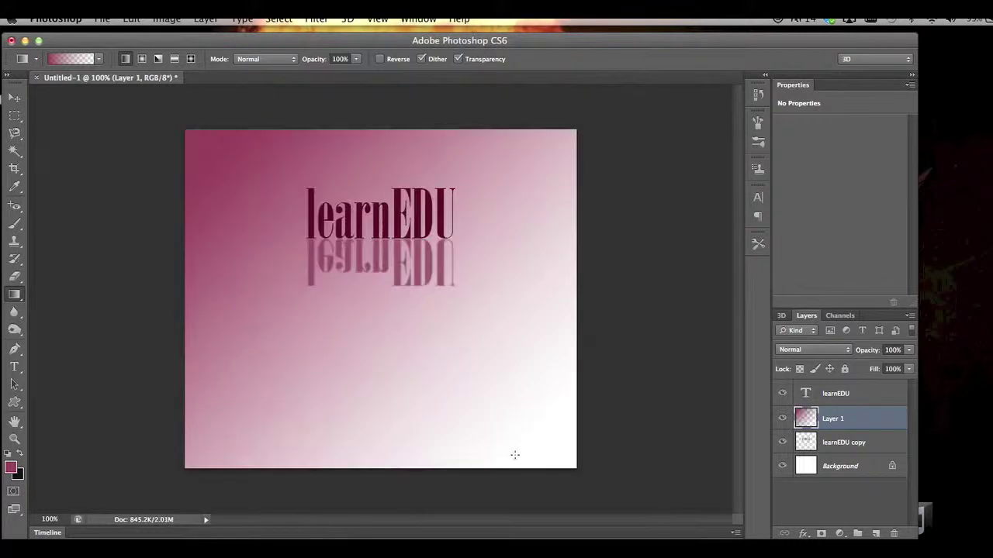
drag(317, 384, 312, 161)
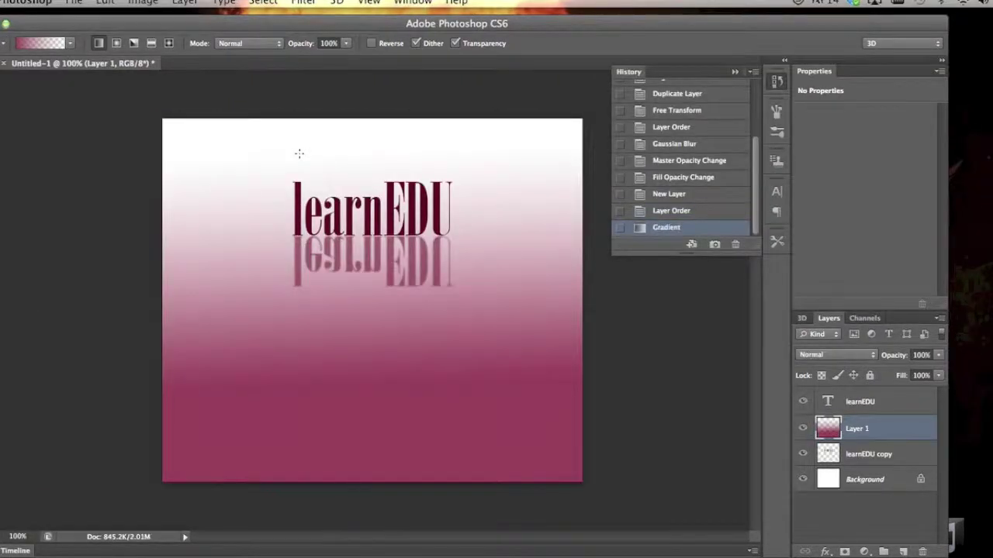
click(668, 211)
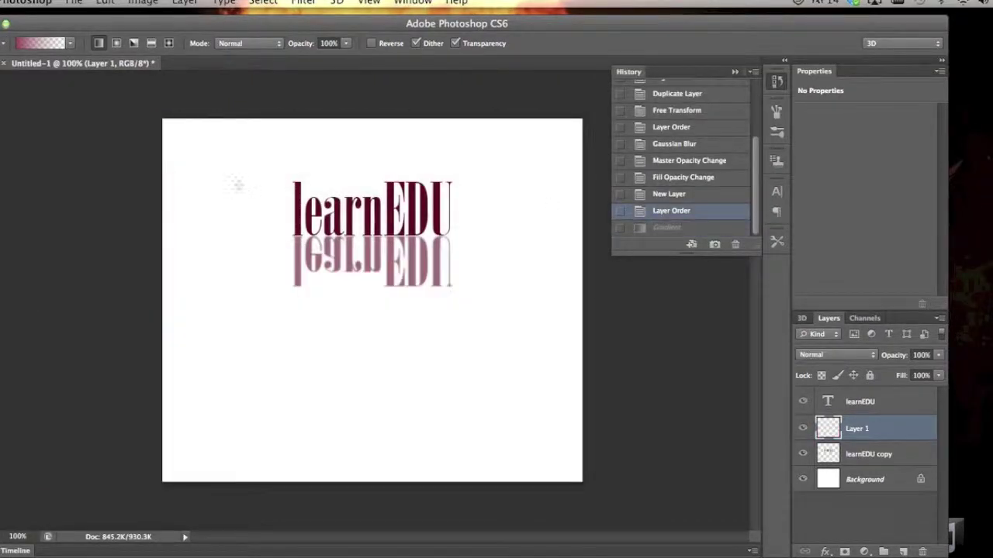
drag(266, 277, 276, 337)
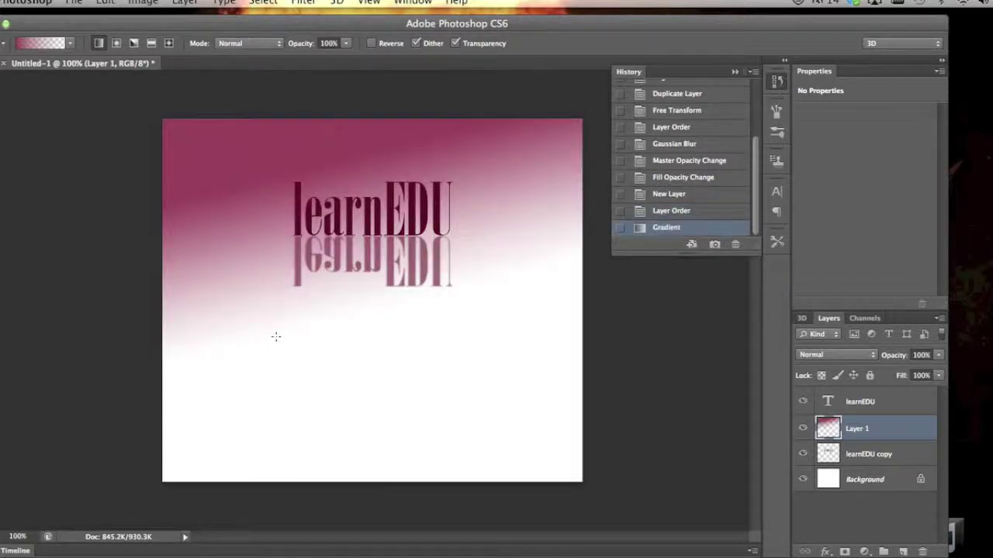
click(665, 211)
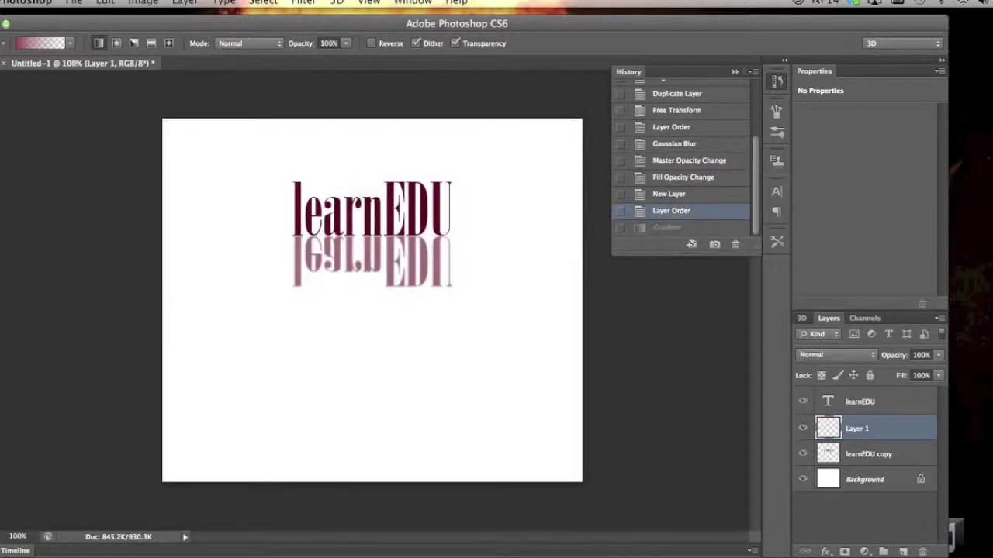
drag(256, 220, 274, 363)
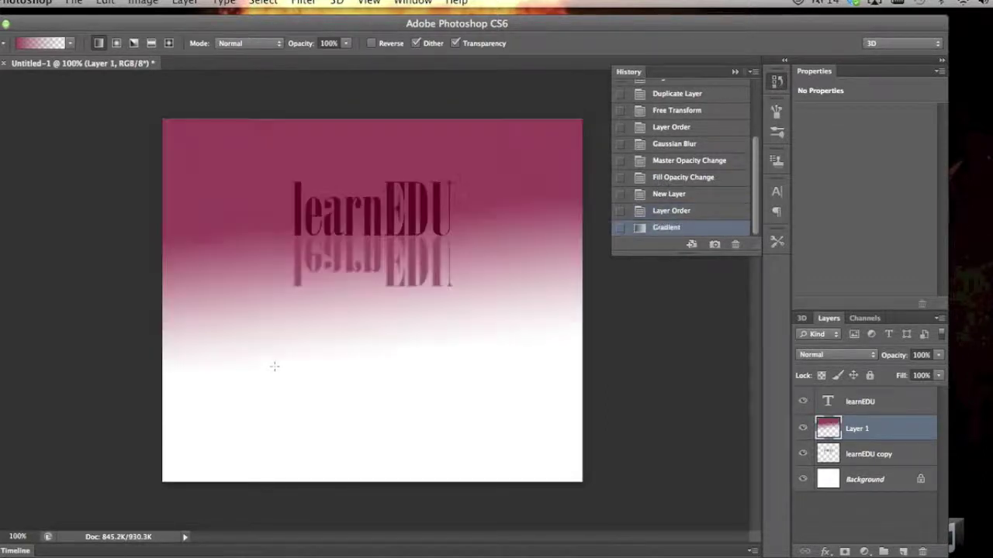
Undo the last gradient and attach a layer mask to the learnEDU copy reflection layer
click(674, 211)
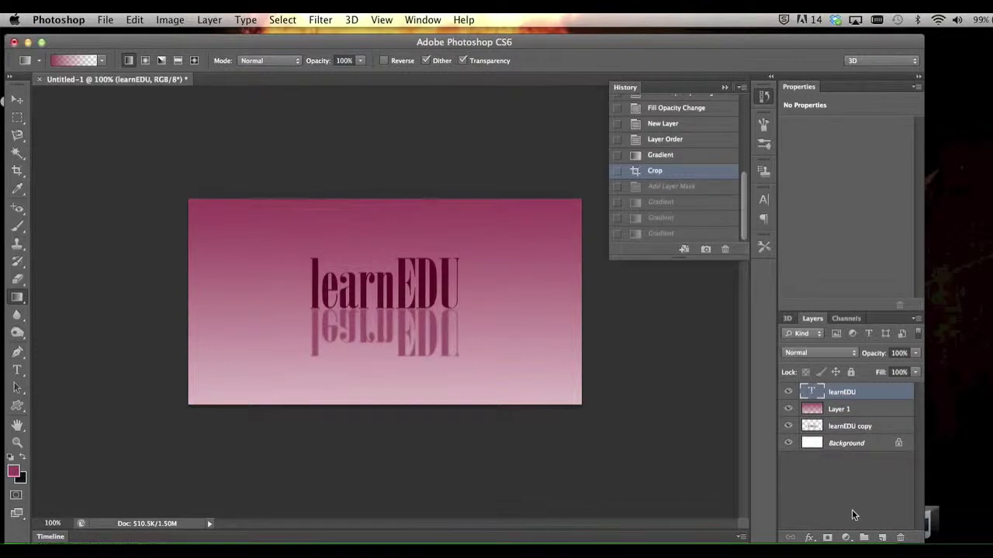
click(849, 428)
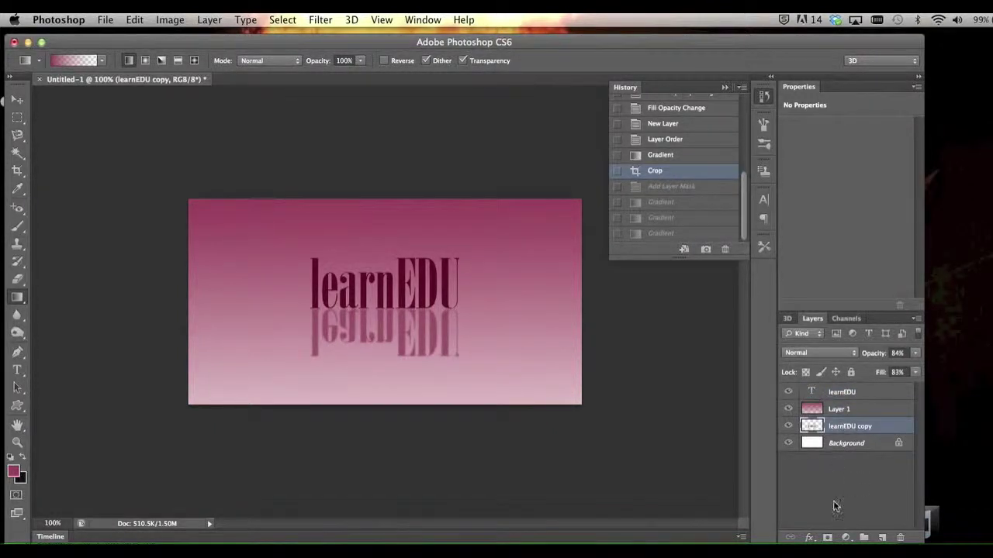
click(829, 539)
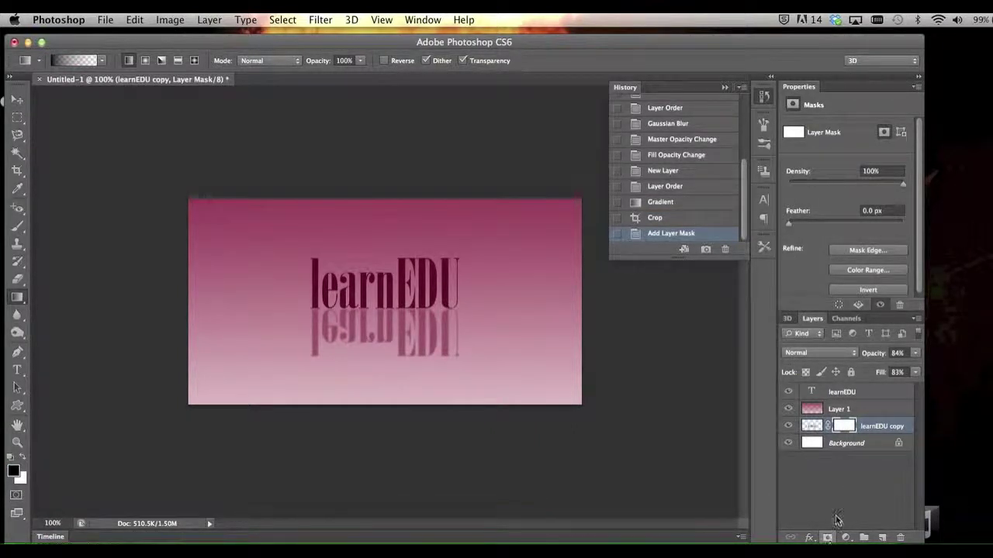
Drag a Foreground to Transparent gradient upward on the reflection's mask, fading it toward the bottom
click(844, 428)
click(17, 297)
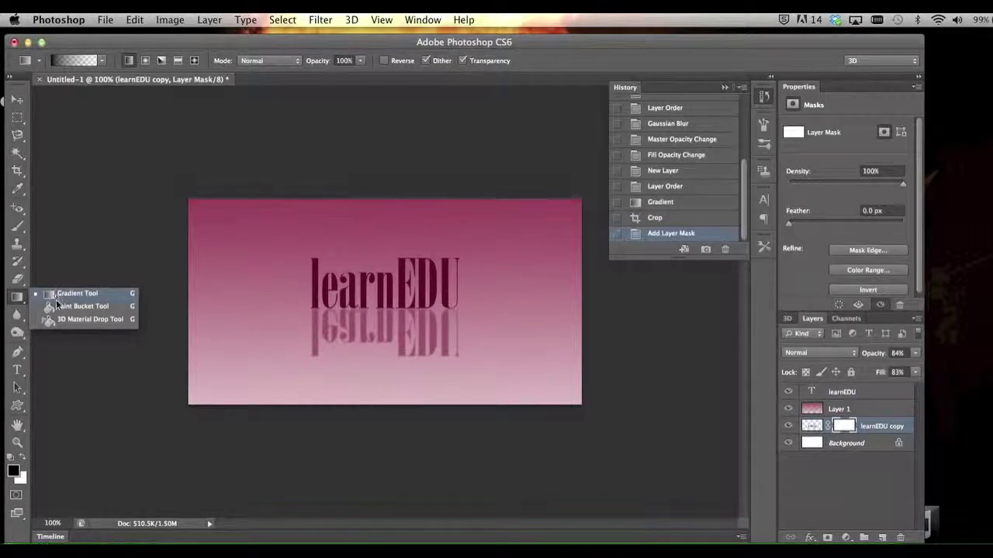
click(56, 294)
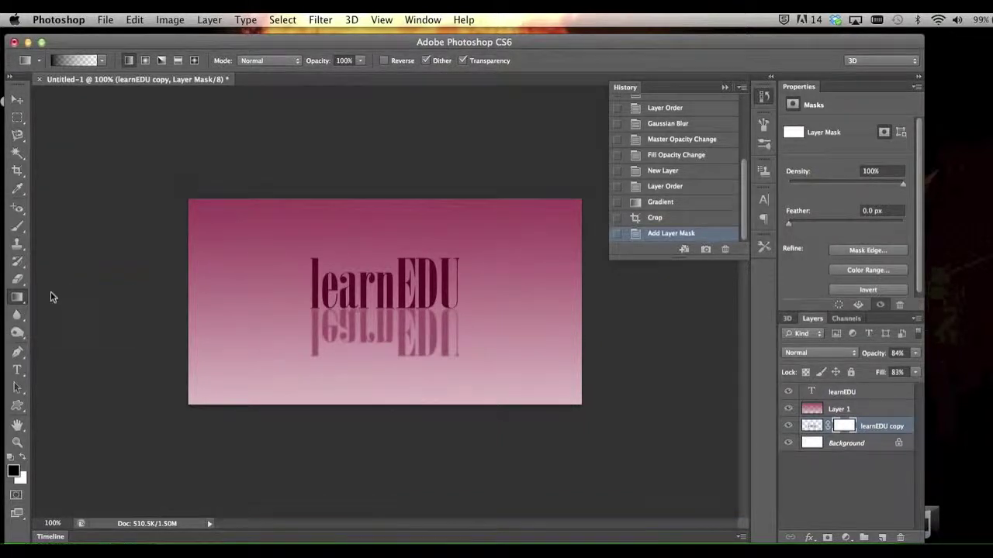
click(102, 61)
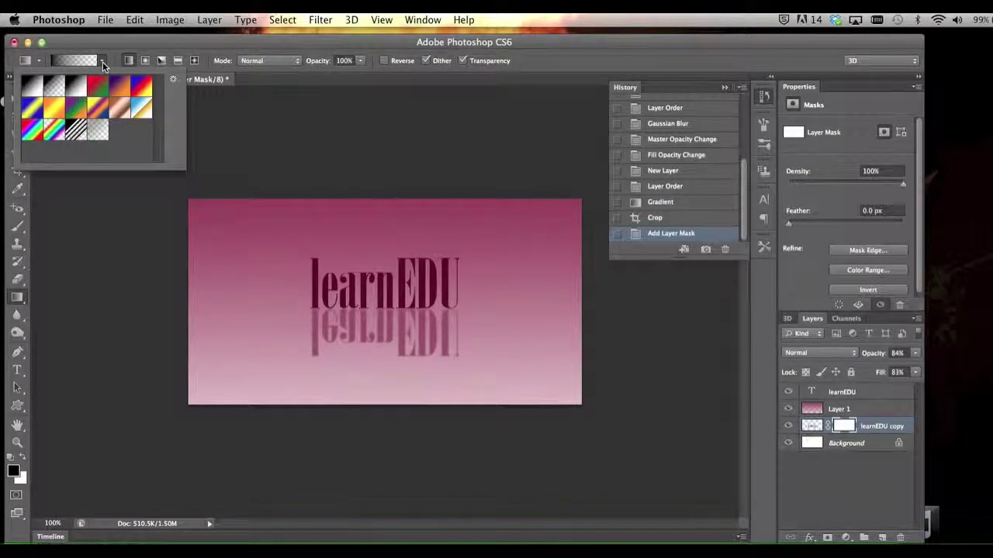
click(56, 90)
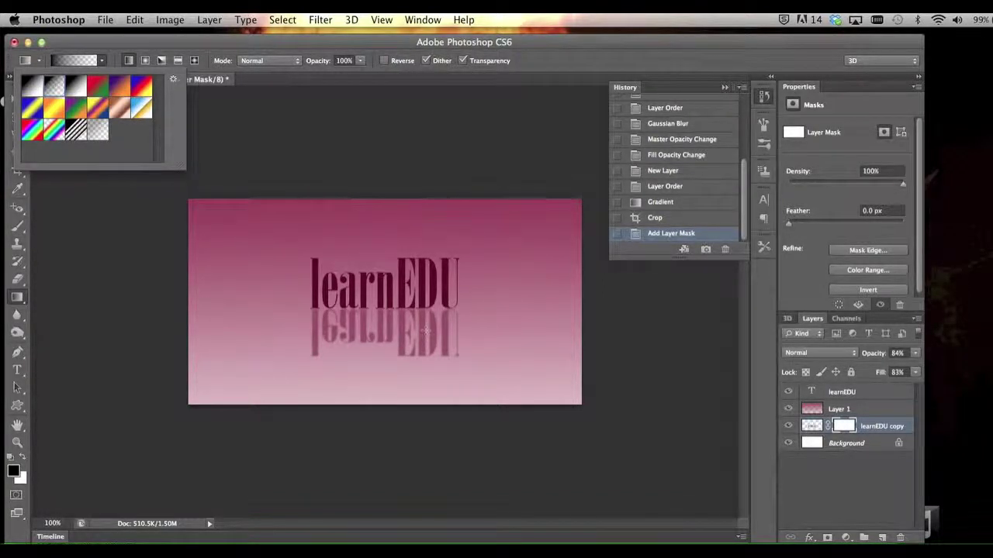
click(366, 372)
drag(369, 371, 368, 264)
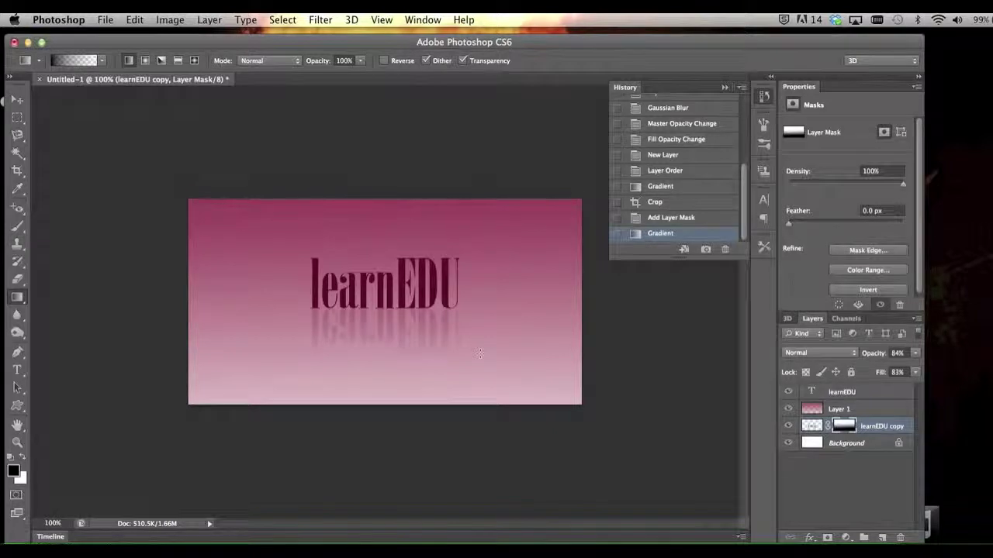
Turn off Layer 1's pink gradient, compare it visible once more, then leave it hidden
click(788, 409)
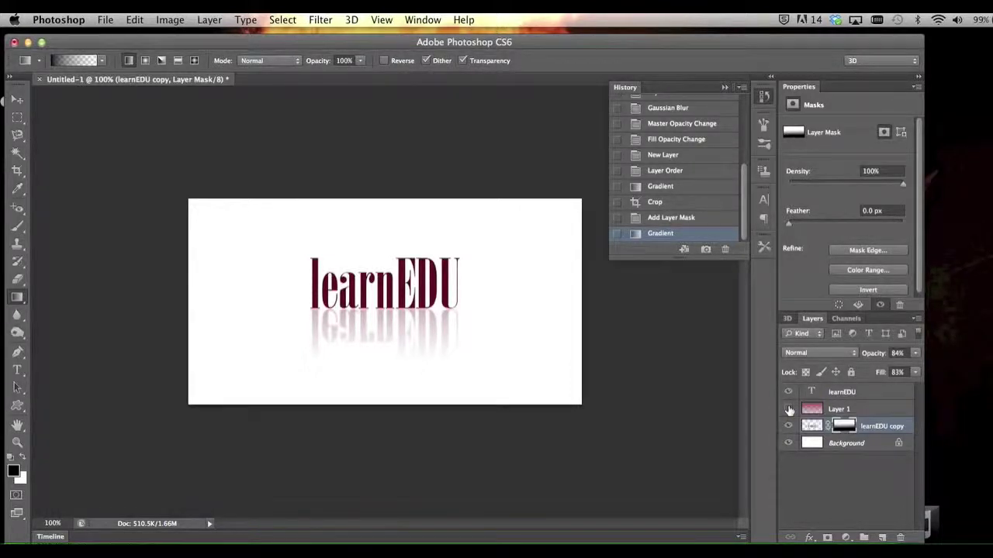
click(789, 409)
click(789, 409)
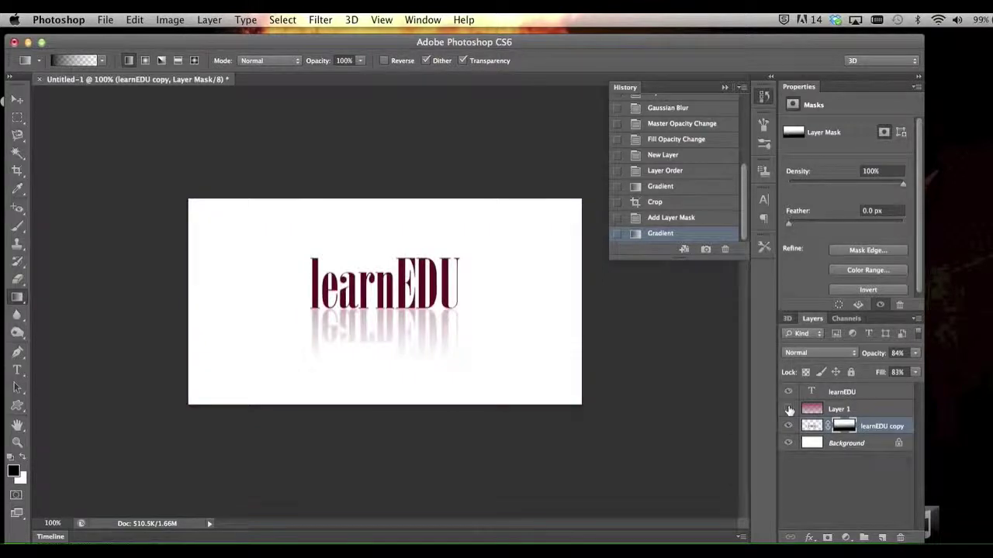